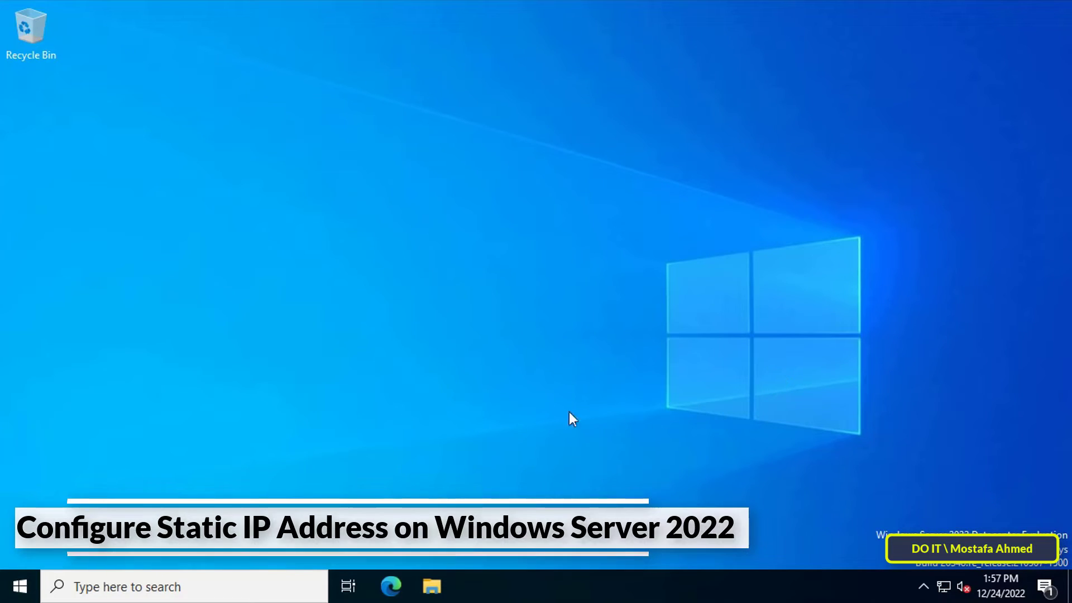
# - Open Server Manager's Local Server properties and bring up the network connections from the Ethernet0 setting
pyautogui.click(23, 586)
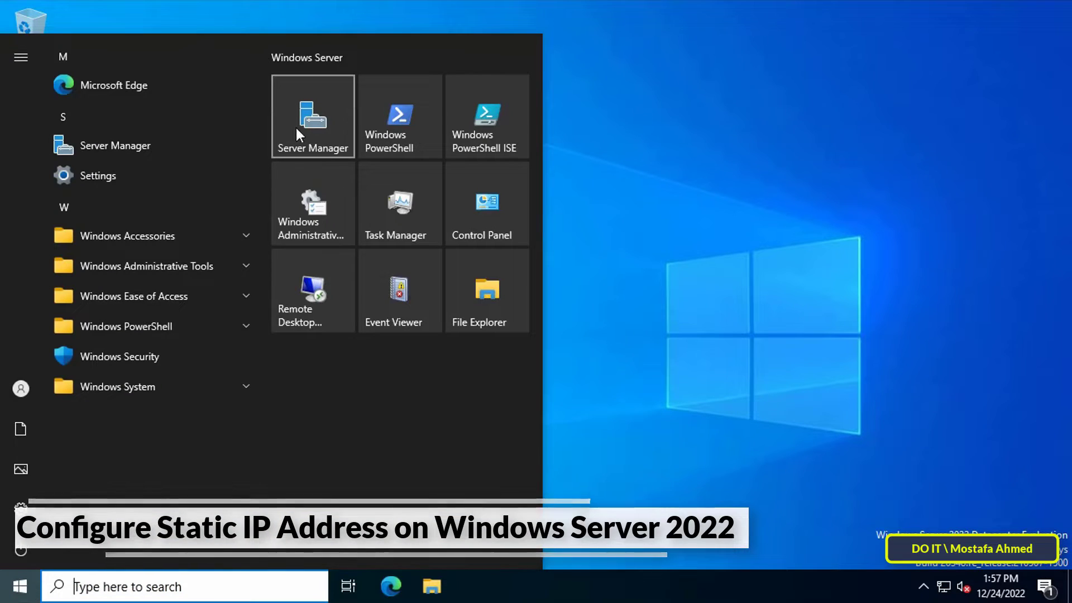
pyautogui.click(334, 135)
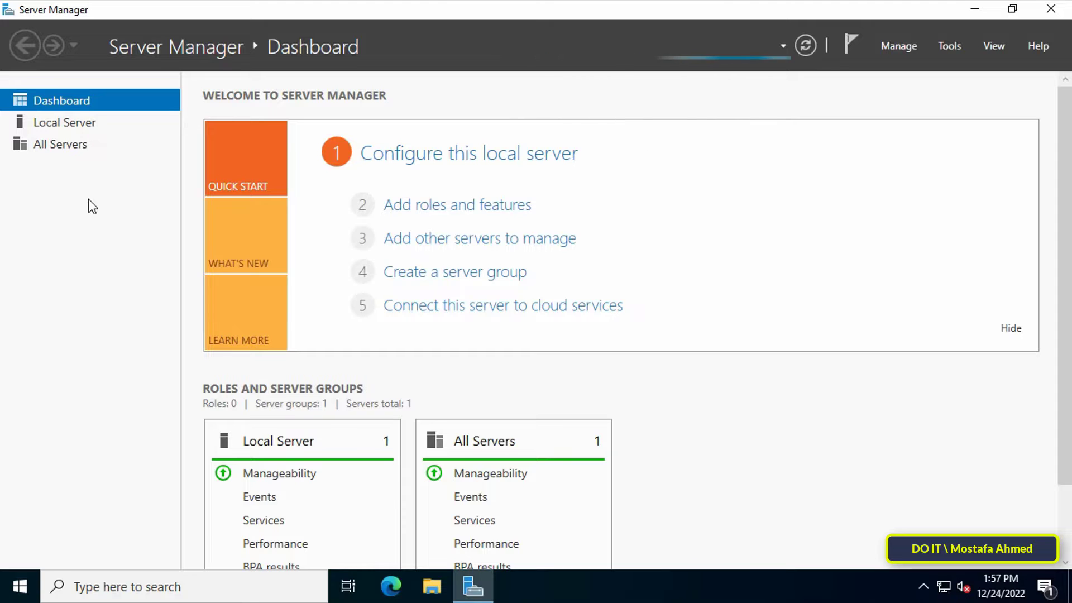
pyautogui.click(73, 127)
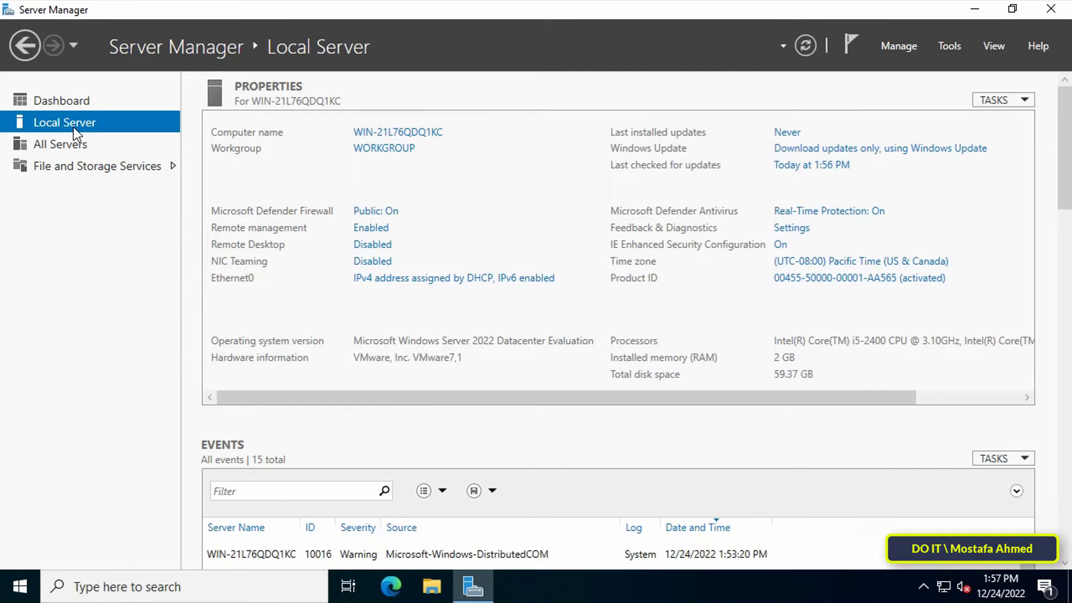
pyautogui.click(475, 289)
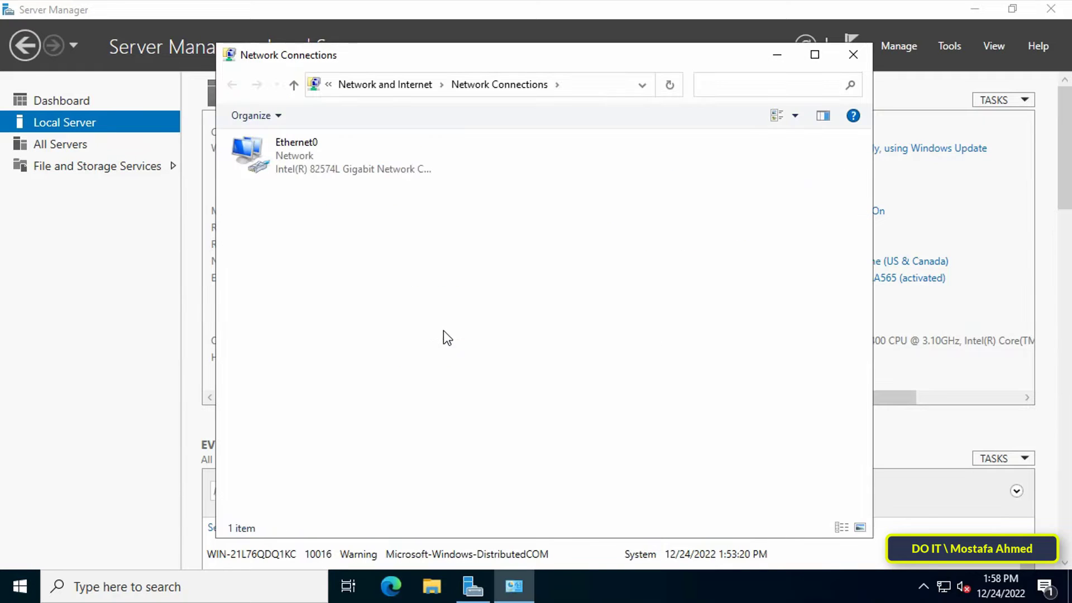
# - Open the Internet Protocol Version 4 (TCP/IPv4) properties of the Ethernet0 adapter
pyautogui.rightClick(293, 156)
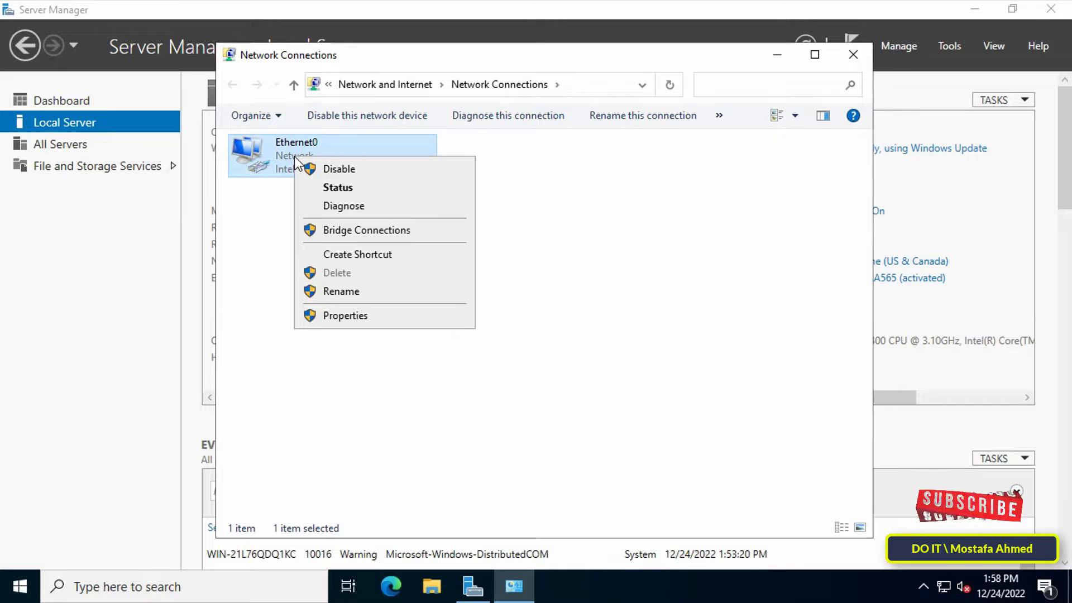
pyautogui.click(441, 316)
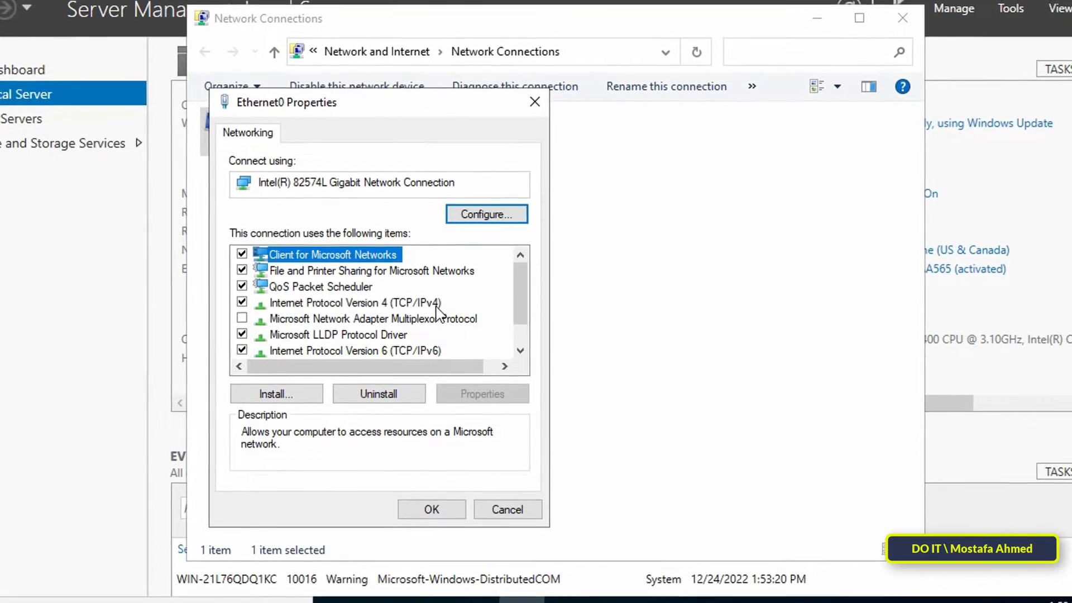
pyautogui.click(318, 305)
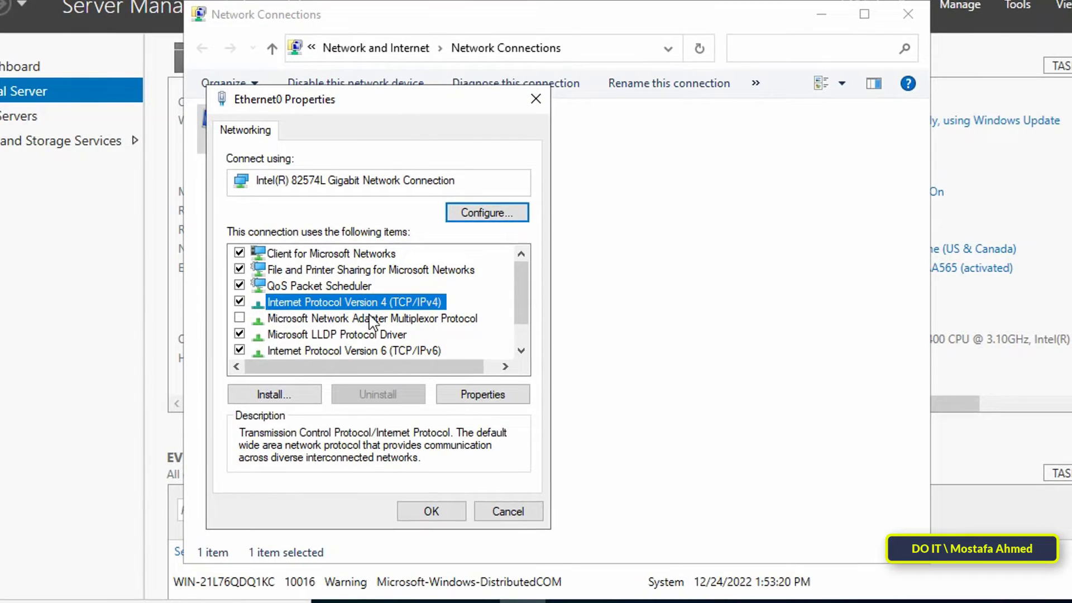
pyautogui.click(498, 398)
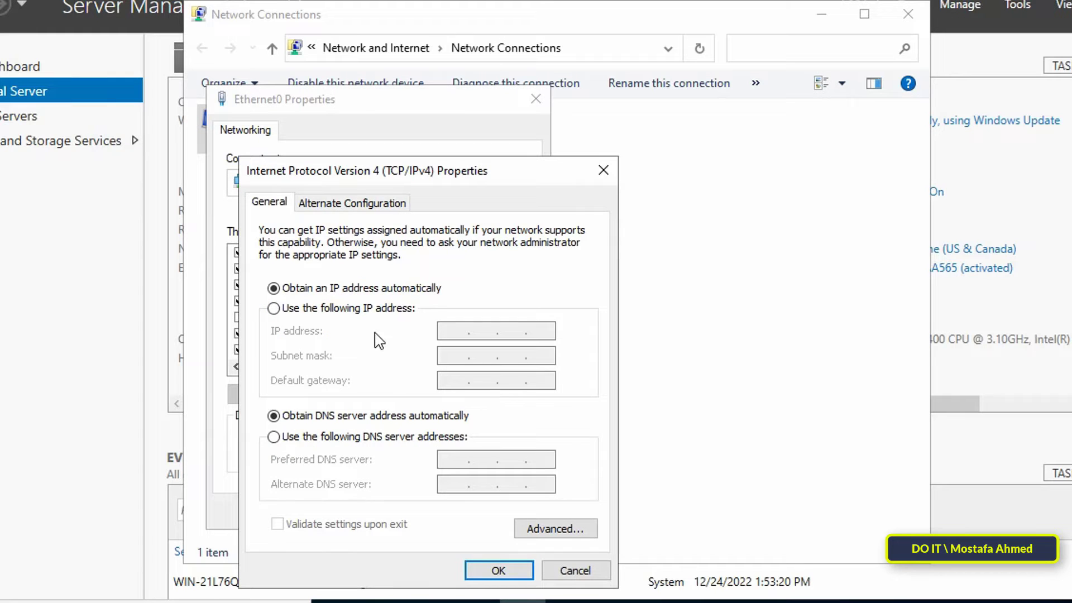
# - Assign the static IP address 192.168.1.200 with subnet mask 255.255.255.0 and default gateway 192.168.1.1
pyautogui.click(392, 311)
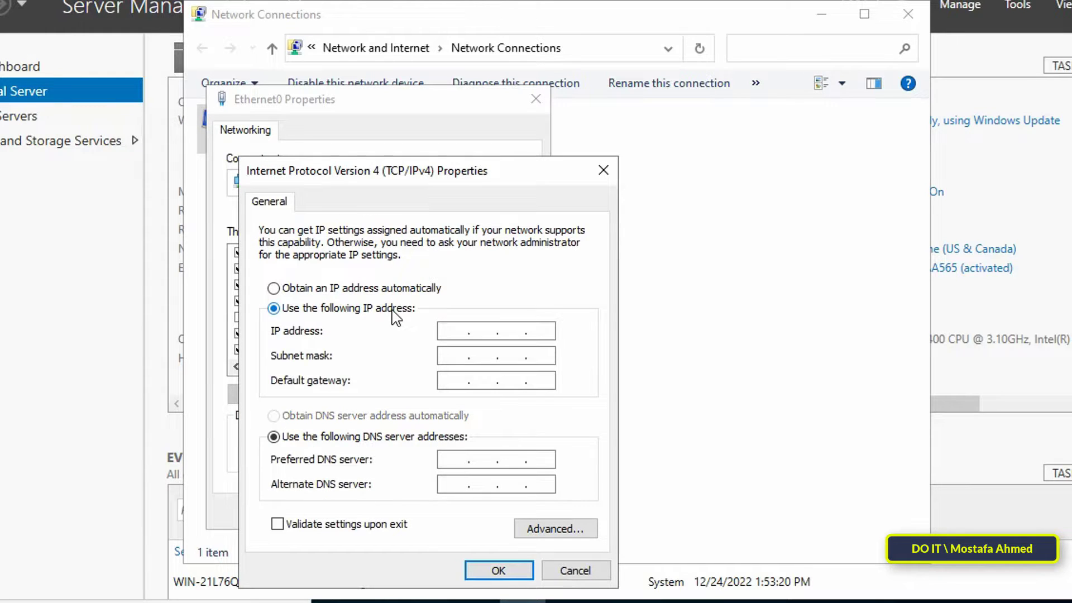
pyautogui.write('192 . 168 . 1 . 200')
pyautogui.press('Tab')
pyautogui.press('Tab')
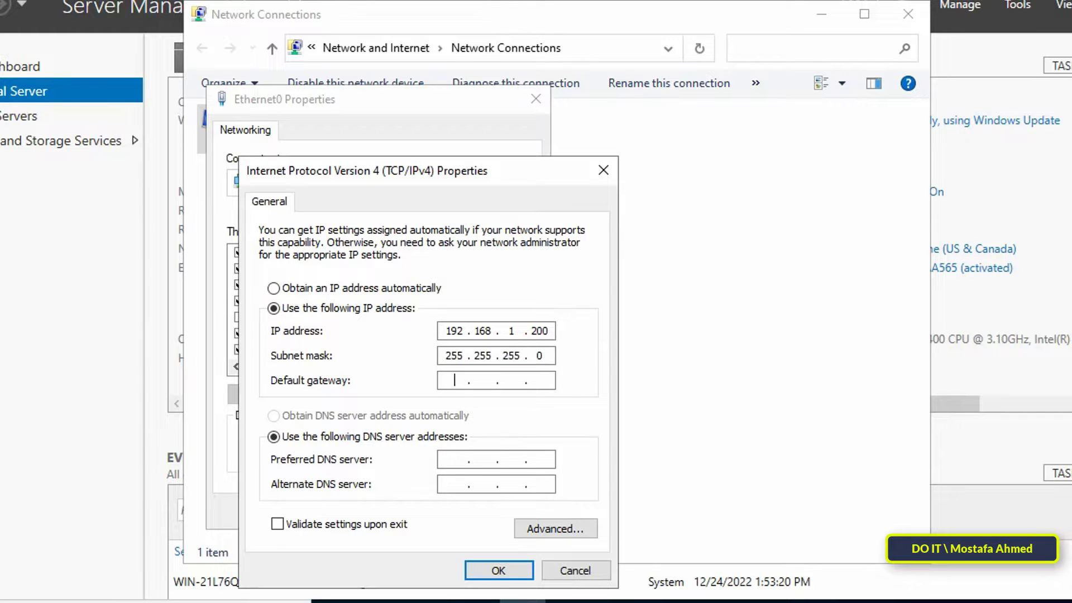
pyautogui.write('192.')
pyautogui.write('168.1.')
pyautogui.write('1')
# - Set the preferred DNS server to 8.8.8.8 and the alternate to 8.8.4.4, save the adapter settings and close the network connections
pyautogui.press('Tab')
pyautogui.press('Tab')
pyautogui.write('8.8.8.8')
pyautogui.press('Tab')
pyautogui.write('8.8.4.4')
pyautogui.click(506, 569)
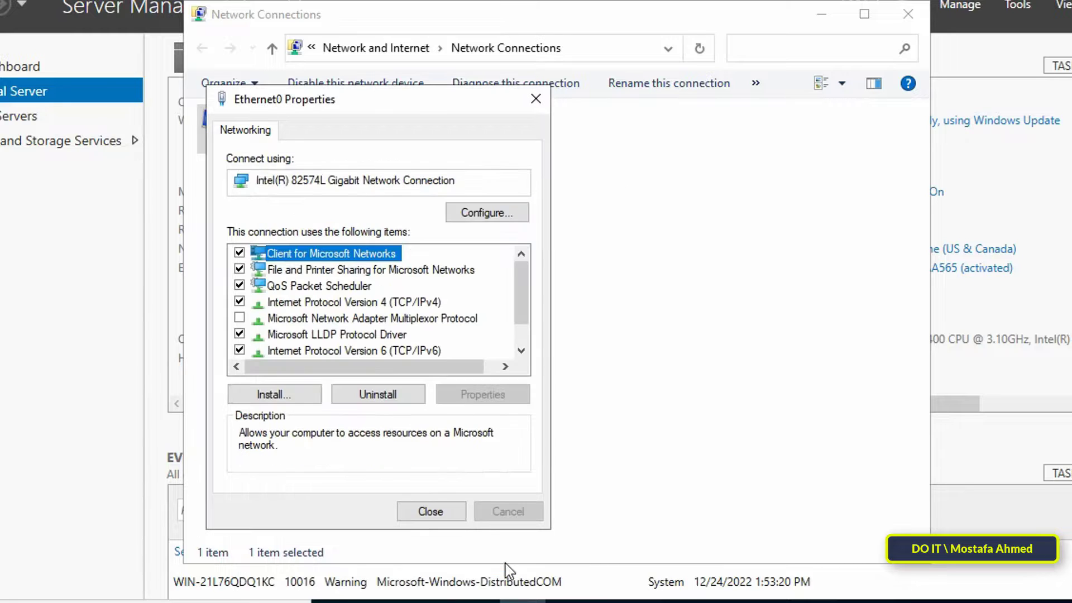
pyautogui.click(430, 511)
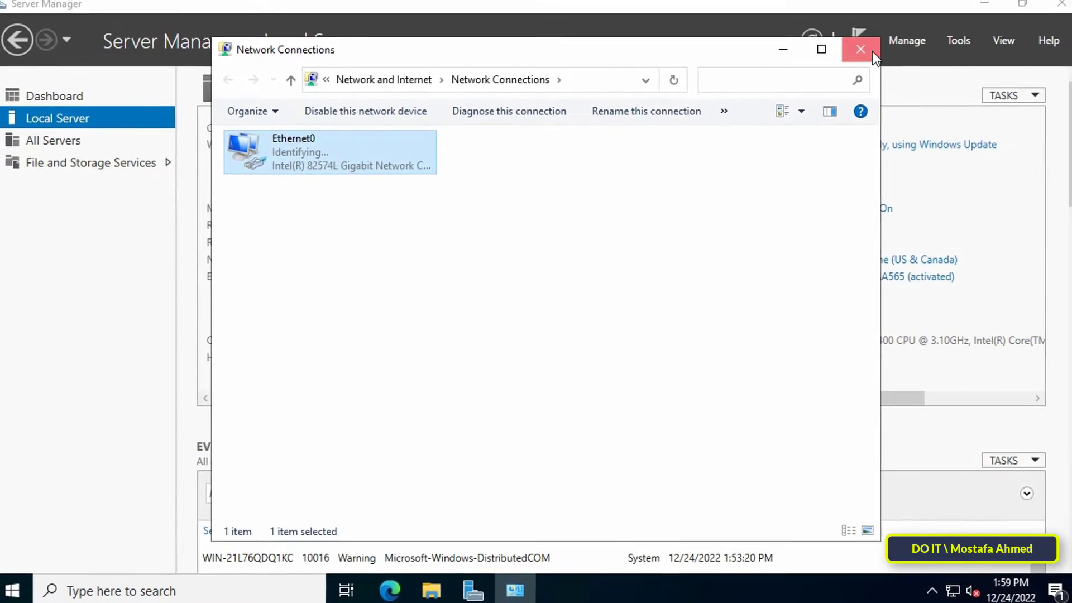
pyautogui.click(873, 51)
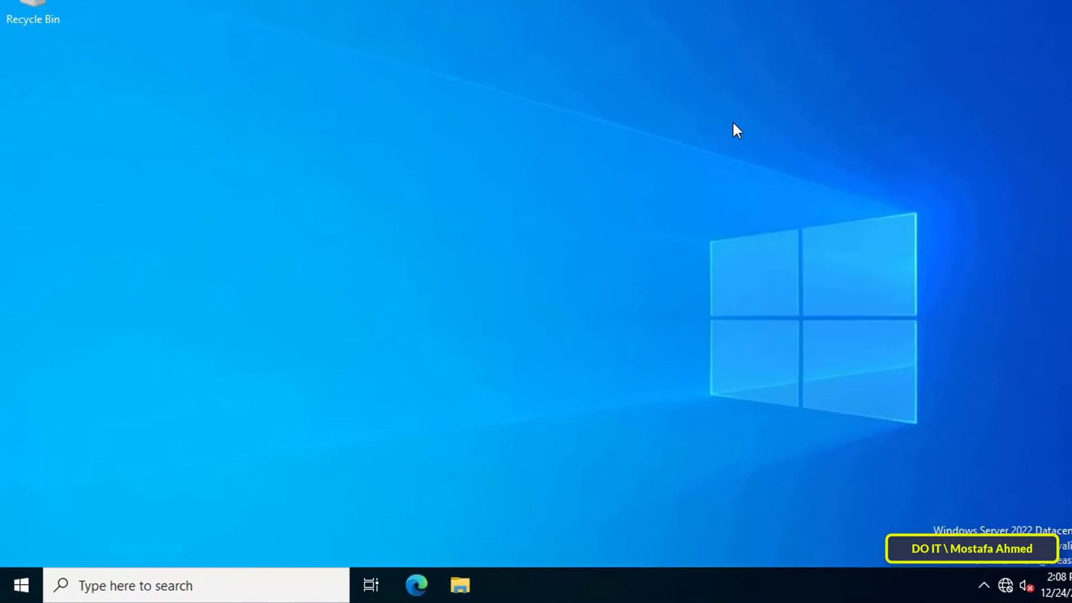
# - Launch the Local Group Policy Editor by running gpedit.msc, with its window maximized
pyautogui.press('super+r')
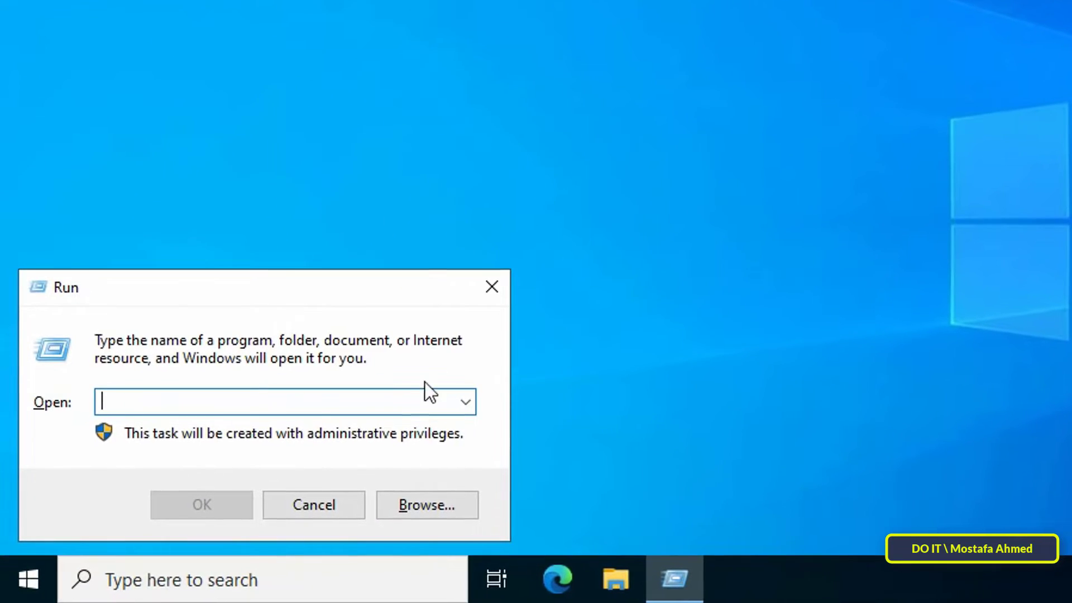
pyautogui.write('gp')
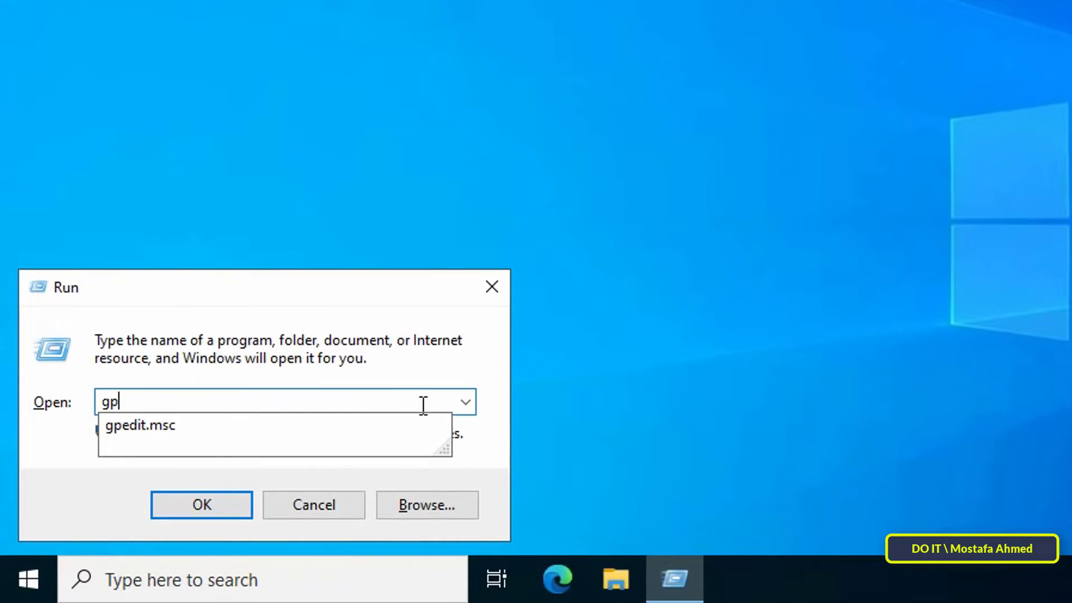
pyautogui.write('edit.msc')
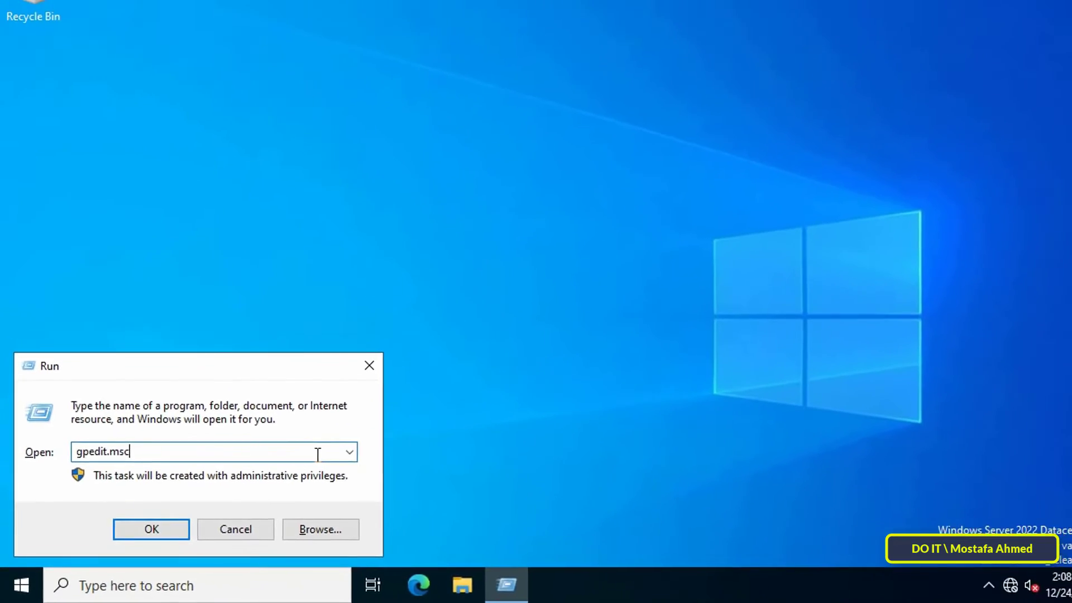
pyautogui.press('Return')
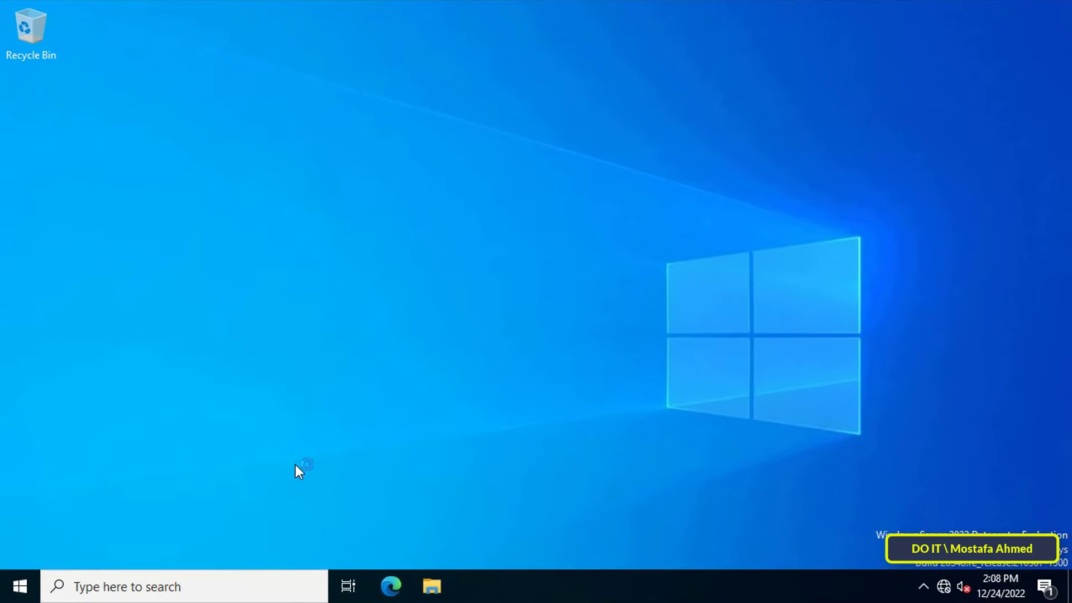
pyautogui.click(756, 101)
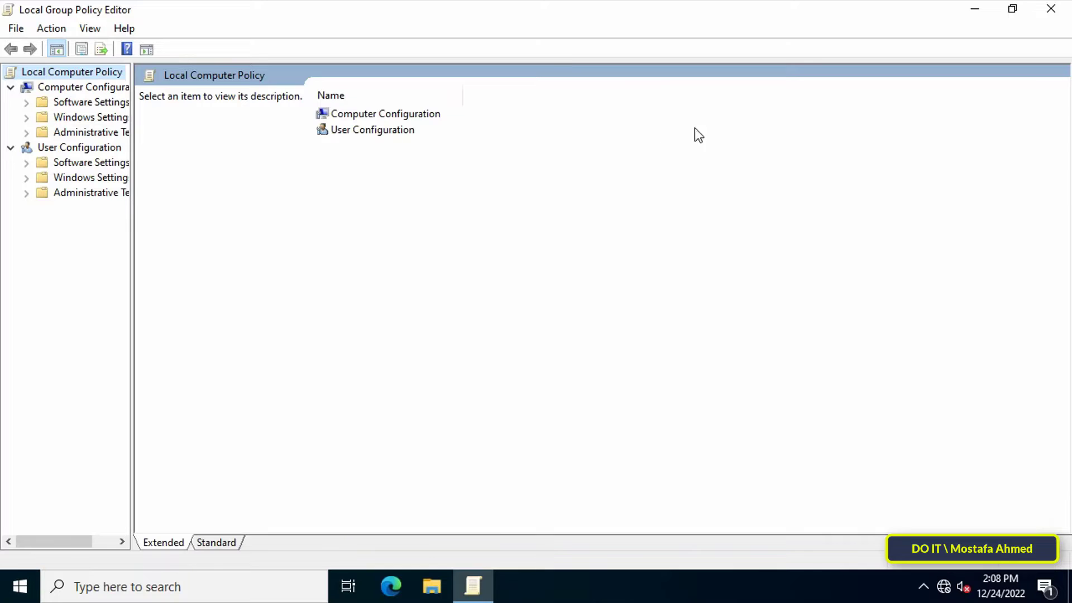
# - Show the Windows Update policies under Computer Configuration > Administrative Templates > Windows Components
pyautogui.moveTo(132, 140); pyautogui.dragTo(196, 148)
pyautogui.click(84, 88)
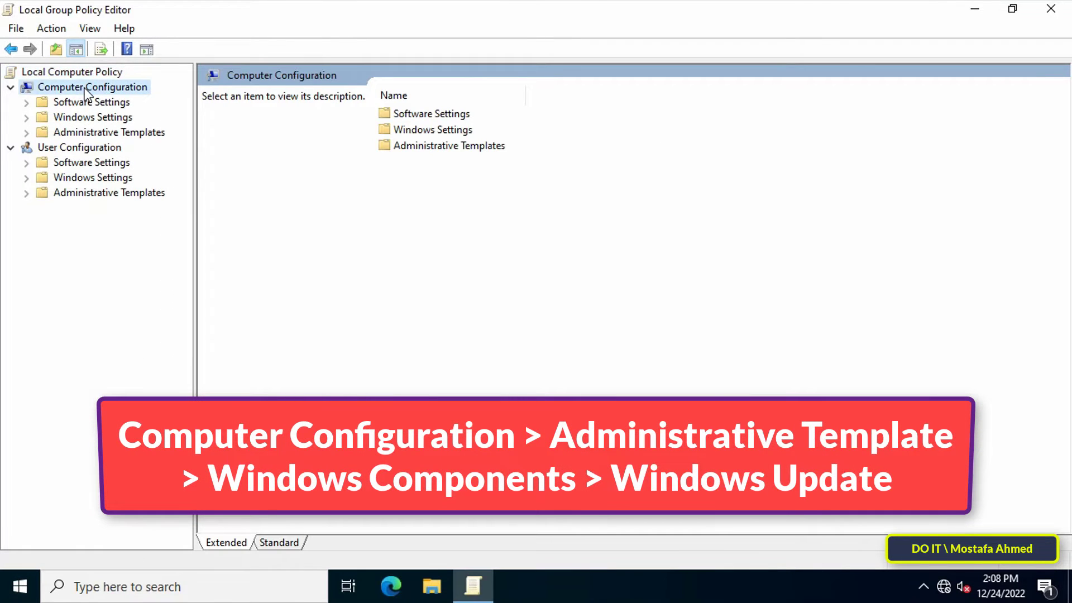
pyautogui.click(27, 132)
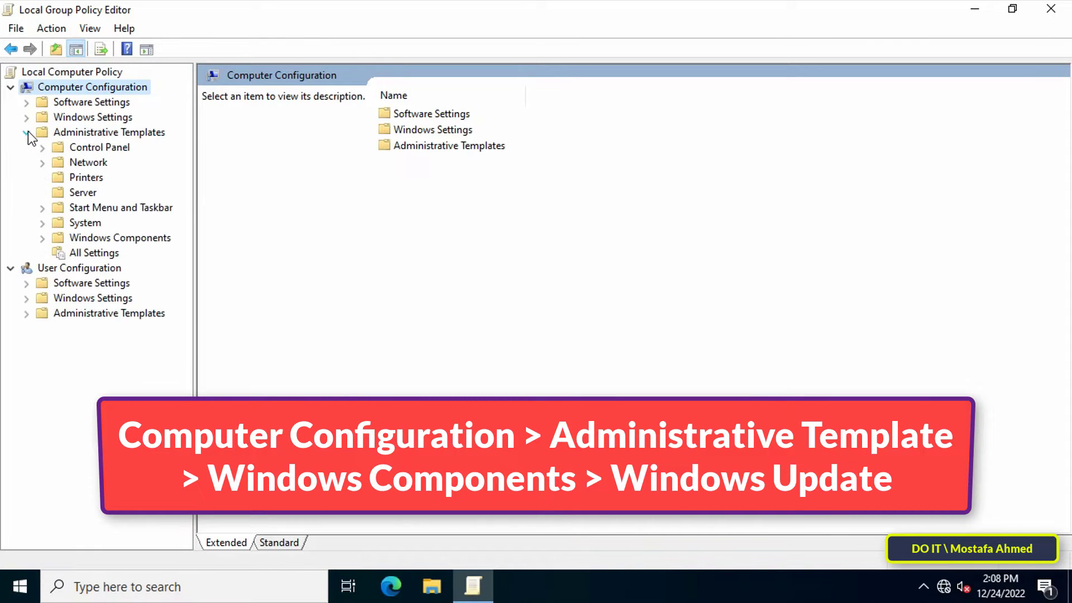
pyautogui.click(115, 238)
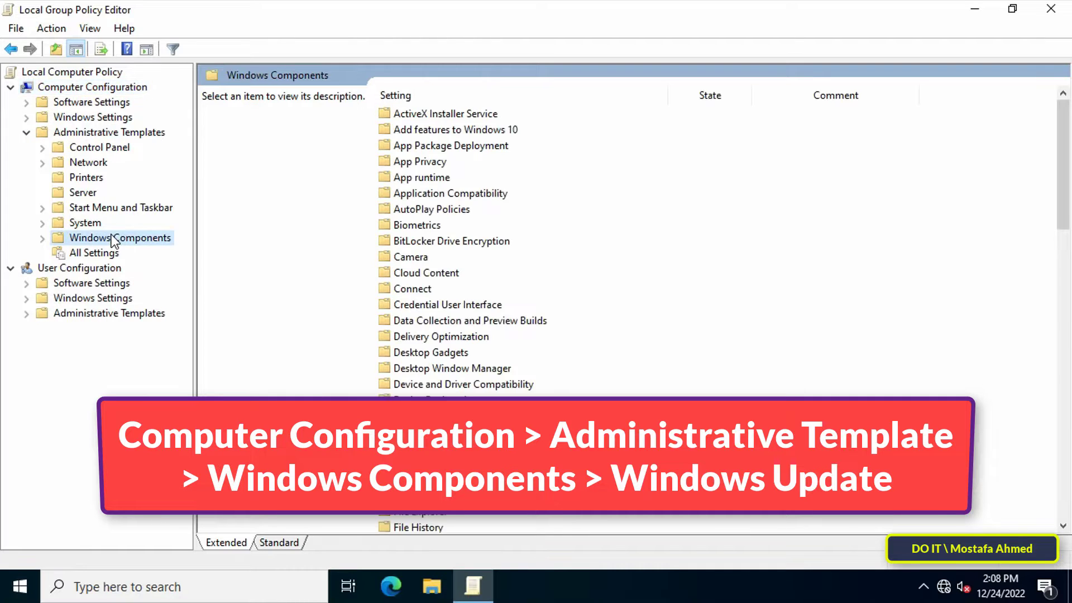
pyautogui.click(43, 239)
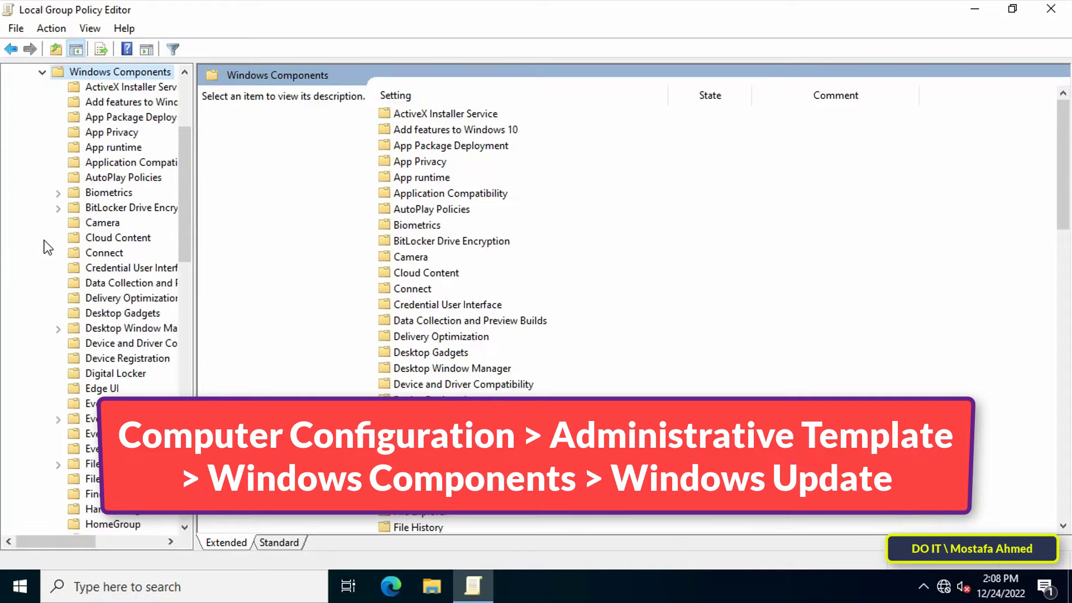
pyautogui.moveTo(195, 262); pyautogui.dragTo(276, 283)
pyautogui.moveTo(269, 242); pyautogui.dragTo(268, 502)
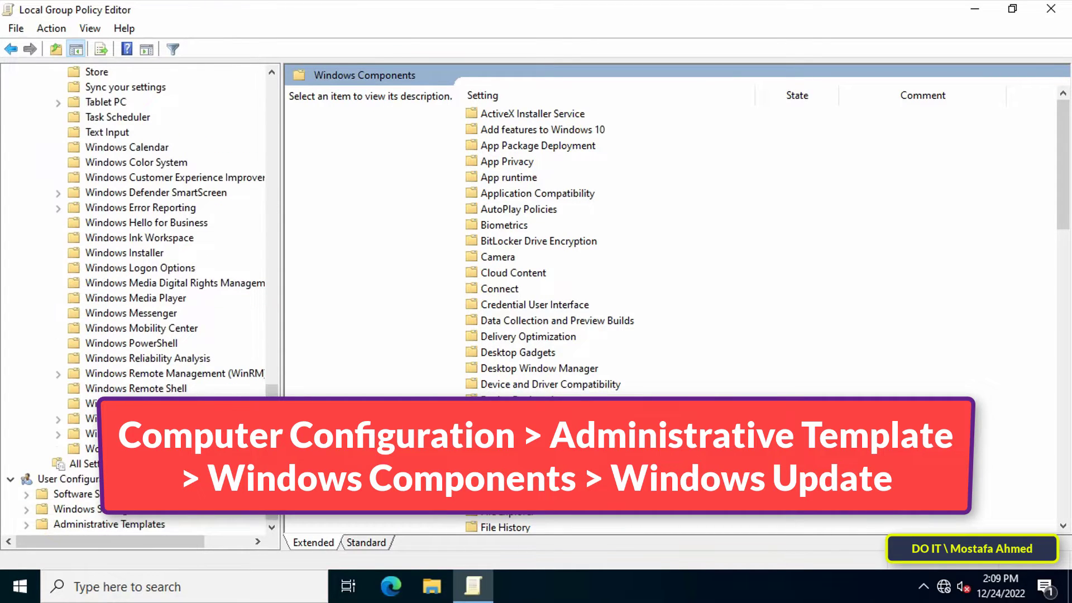
pyautogui.click(145, 432)
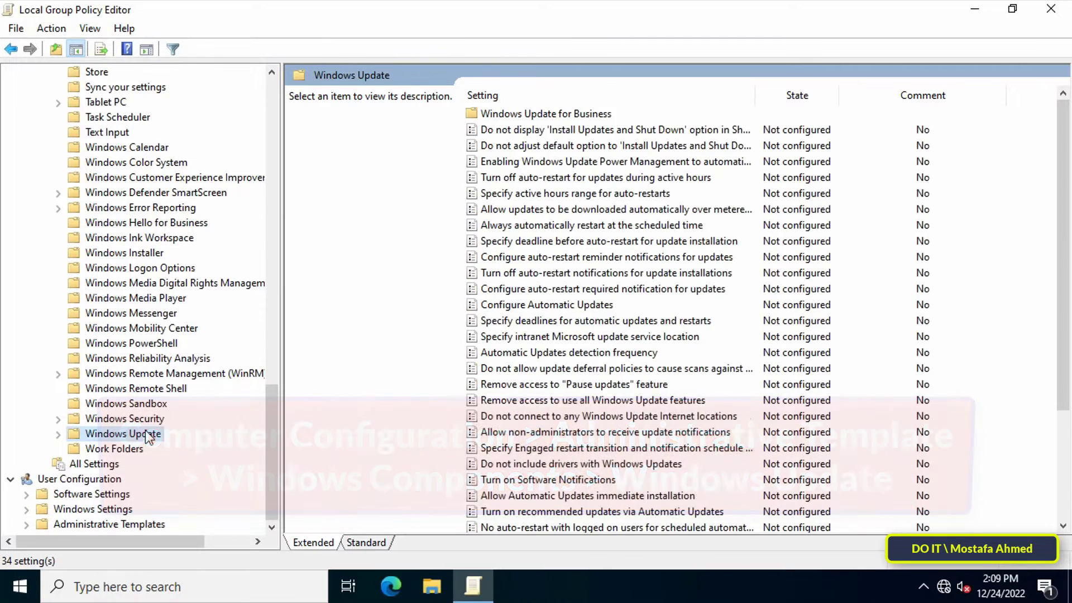
# - Sort the Windows Update policies by setting name and open the Configure Automatic Updates policy
pyautogui.click(604, 91)
pyautogui.scroll(-3, 606, 257)
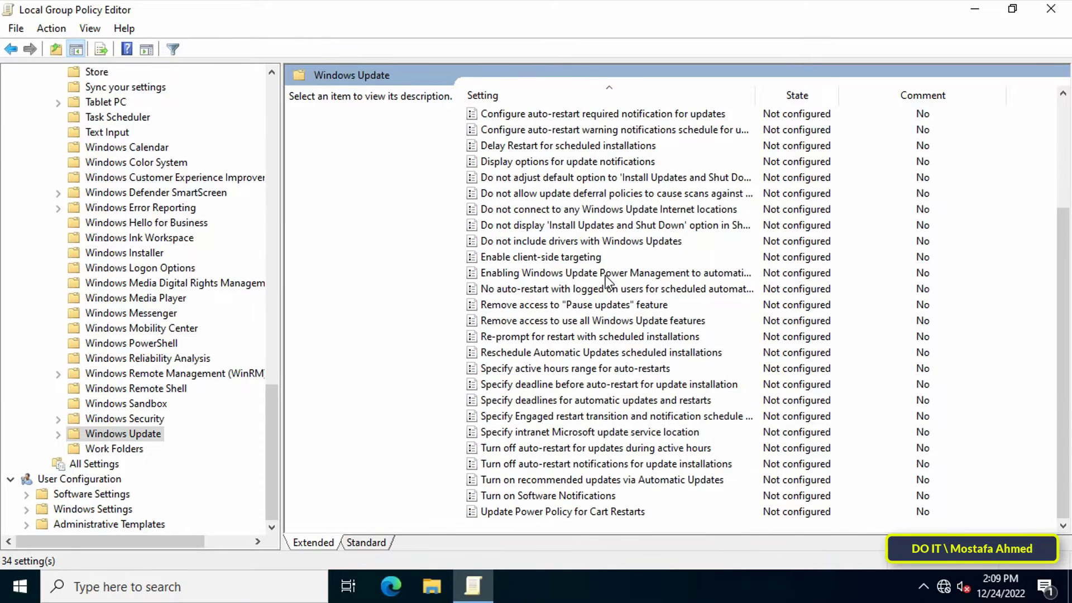
pyautogui.scroll(4, 605, 275)
pyautogui.click(543, 224)
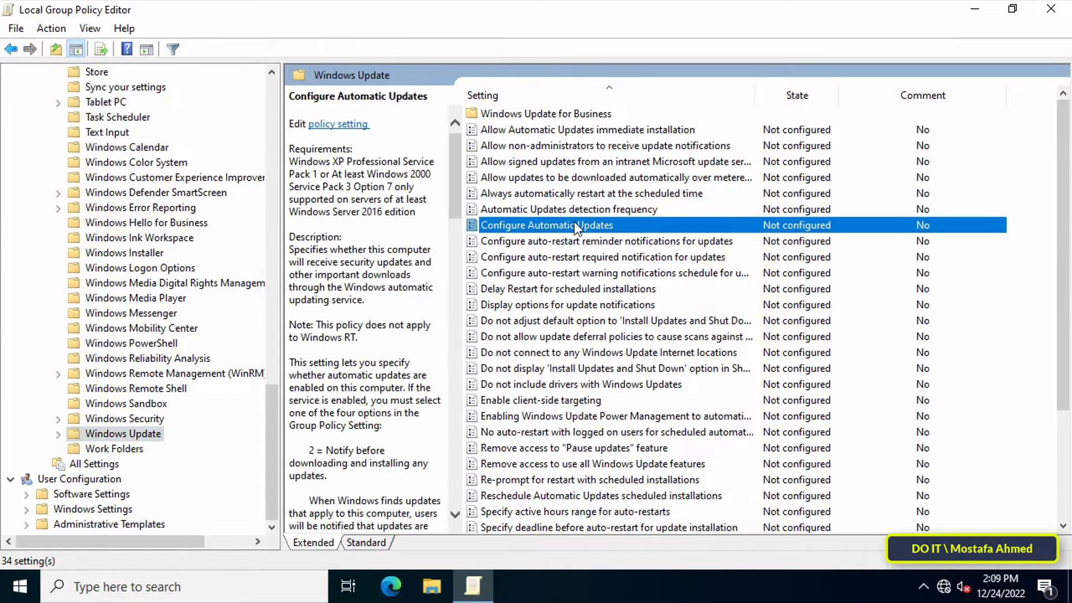
pyautogui.doubleClick(625, 225)
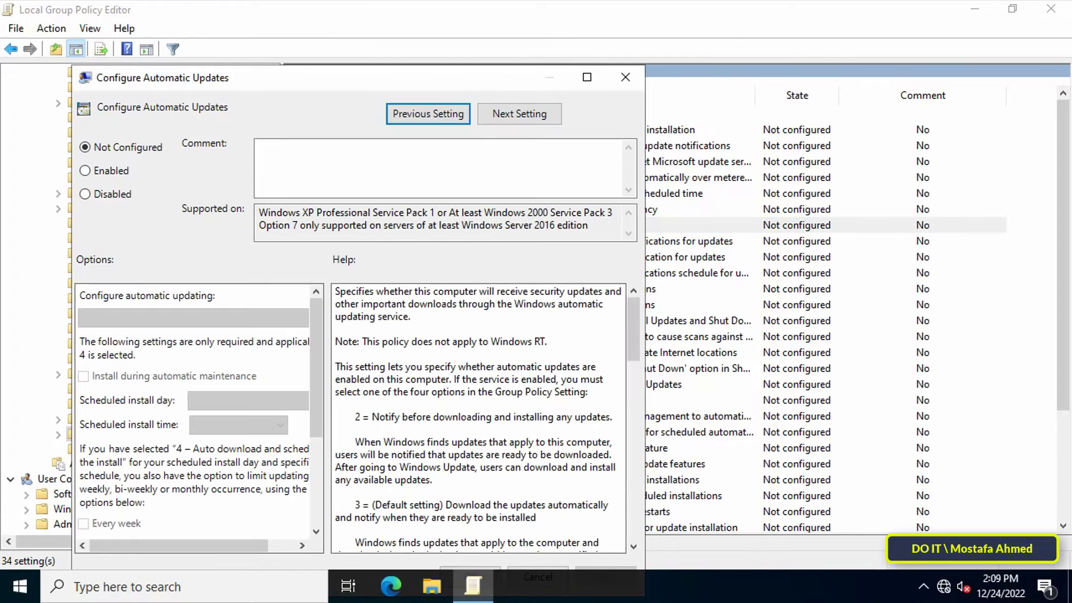
pyautogui.moveTo(479, 79); pyautogui.dragTo(633, 38)
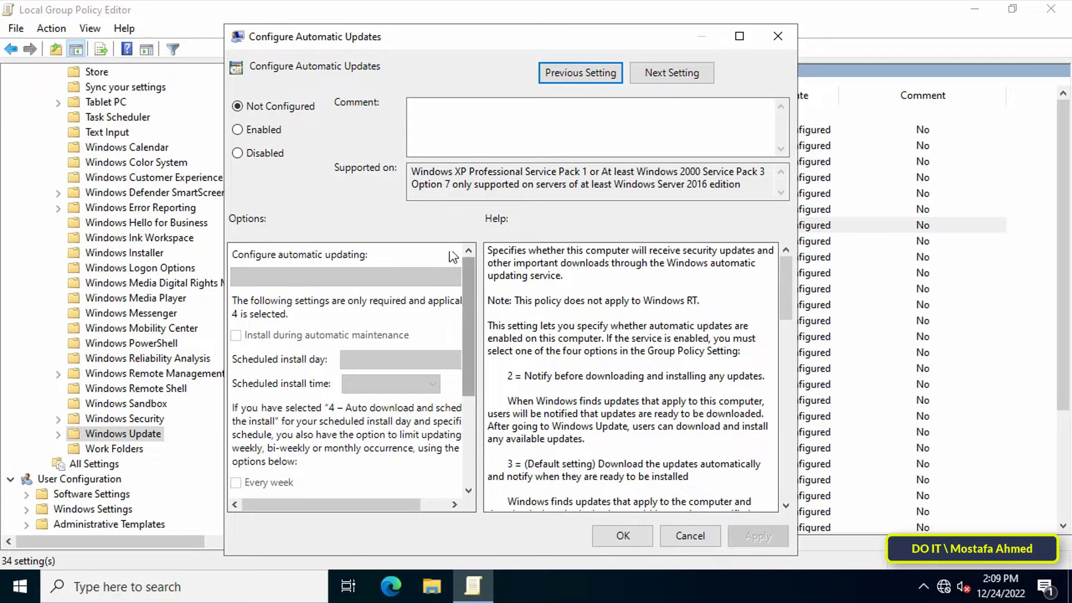
# - Enable the Configure Automatic Updates policy with the option 4 - Auto download and schedule the install
pyautogui.click(269, 132)
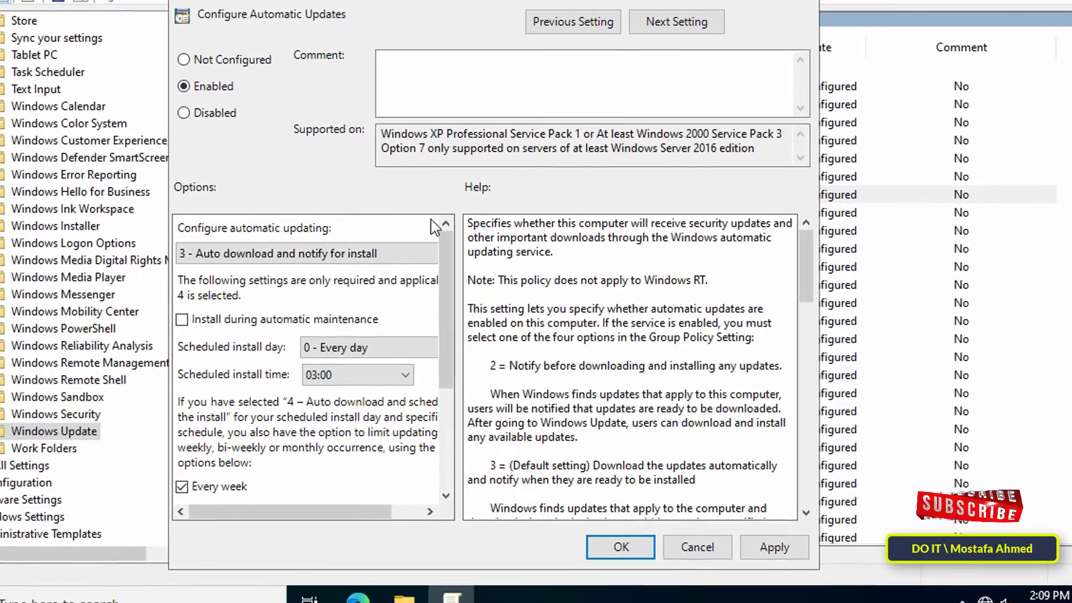
pyautogui.click(433, 254)
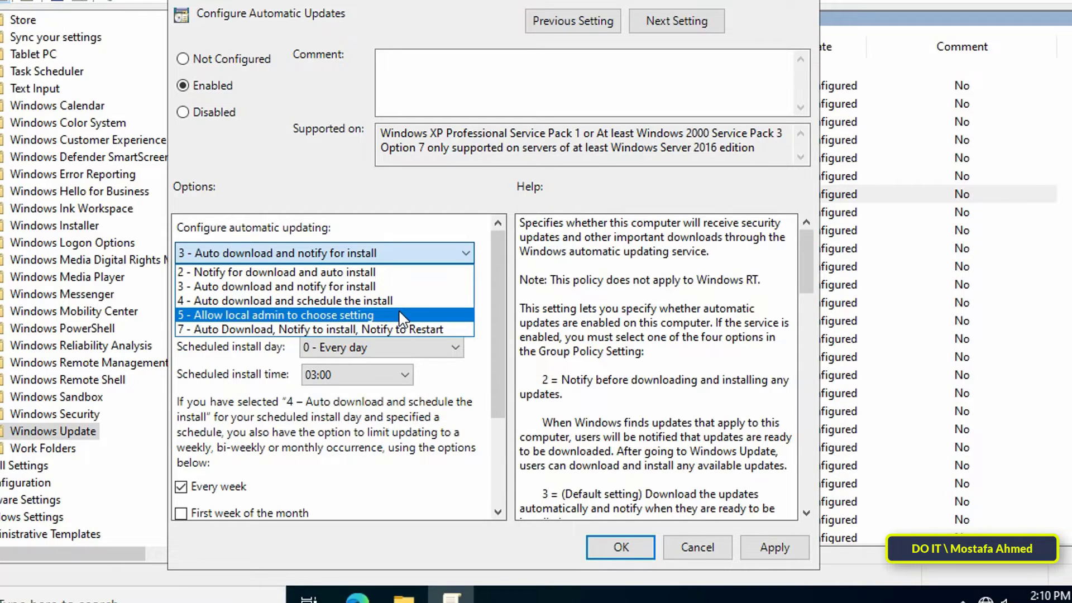
pyautogui.click(397, 300)
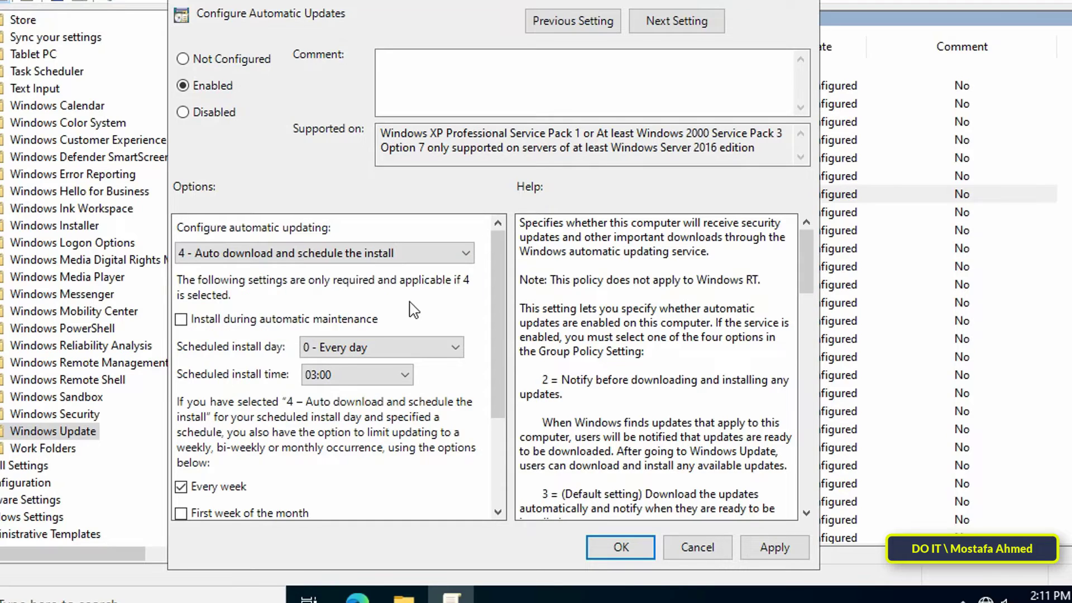
# - Set the scheduled install day to 6 - Every Friday and apply the policy
pyautogui.scroll(-3, 391, 288)
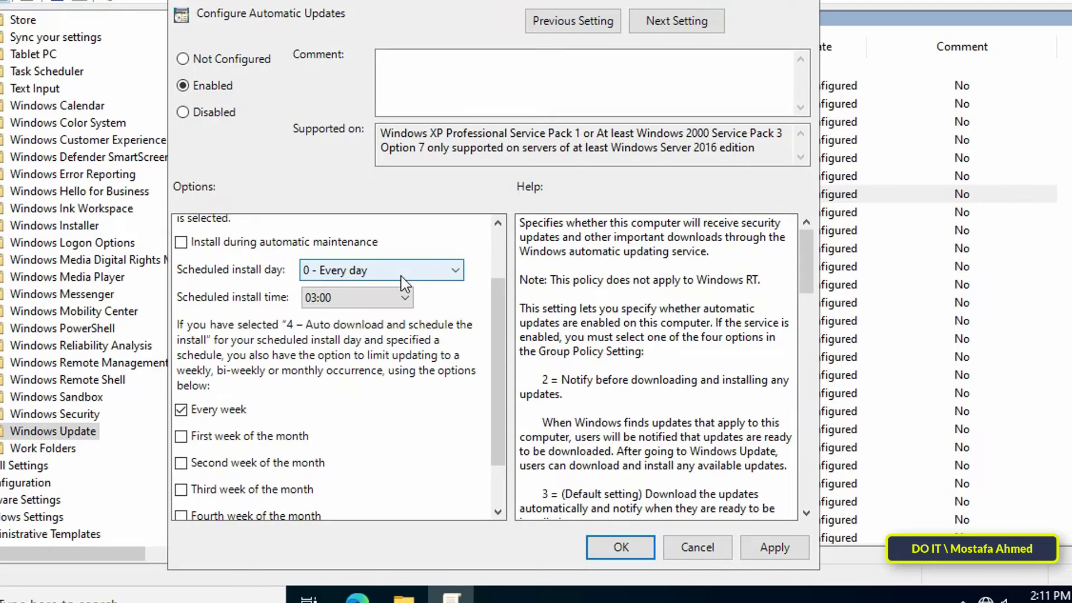
pyautogui.click(455, 272)
pyautogui.click(451, 383)
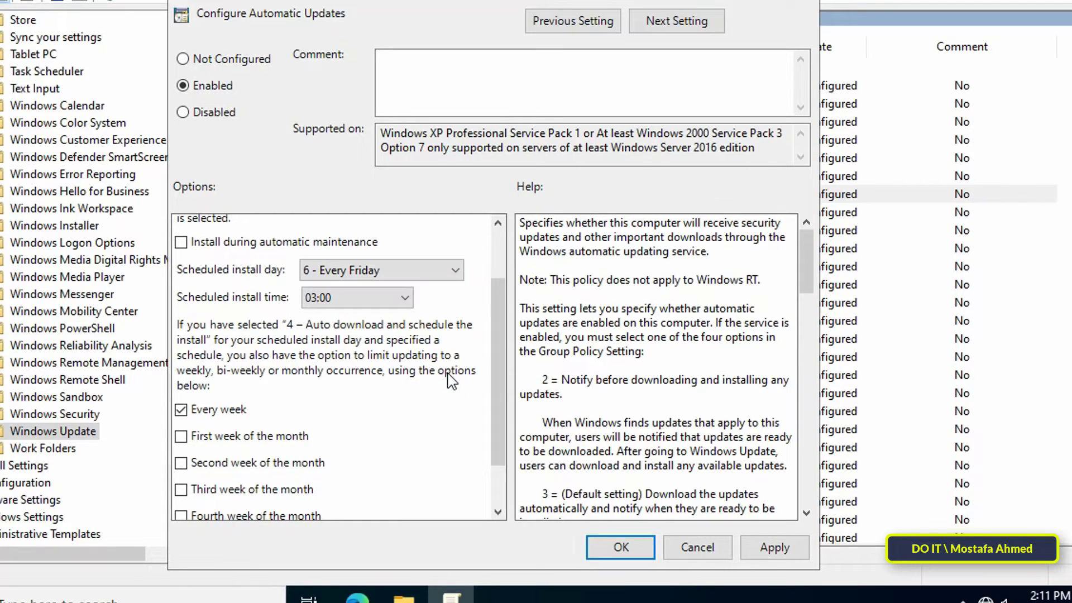
pyautogui.scroll(-2, 495, 349)
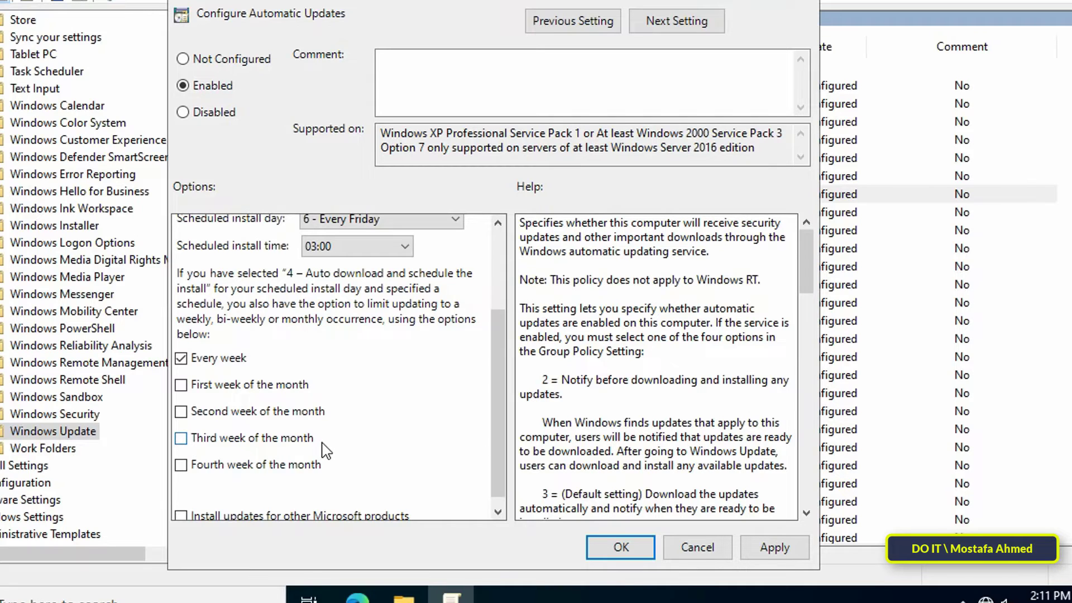
pyautogui.click(760, 549)
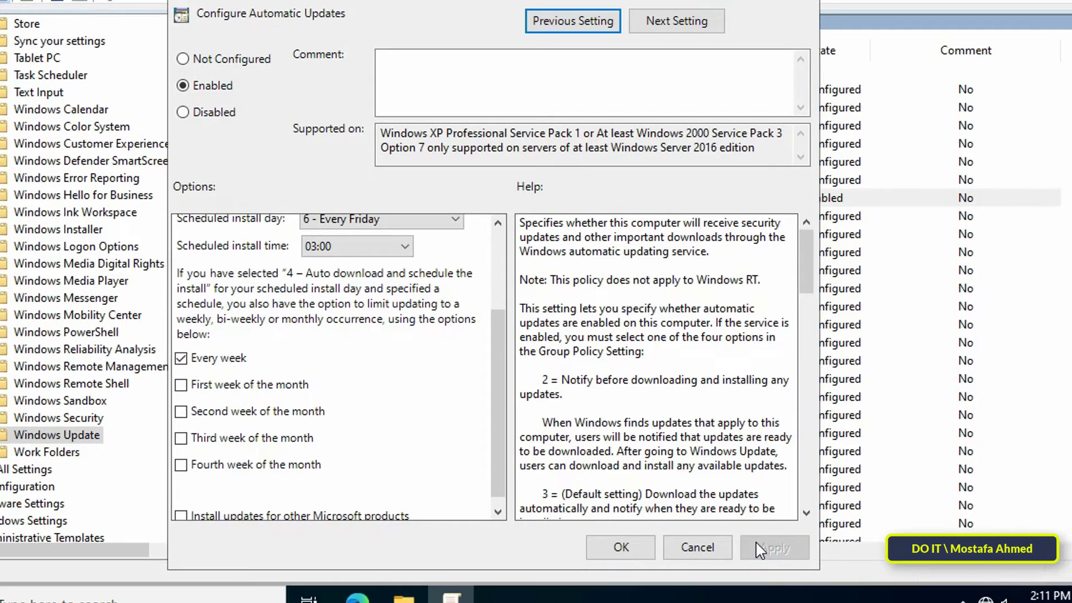
# - Confirm and close the Configure Automatic Updates policy, and minimize the Local Group Policy Editor
pyautogui.click(620, 547)
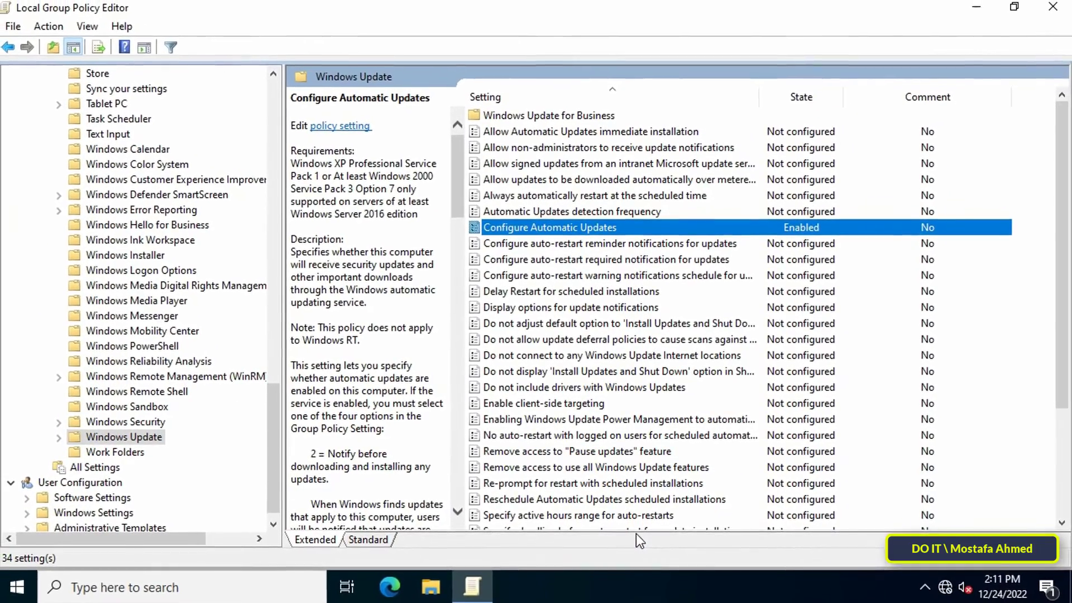
pyautogui.click(982, 12)
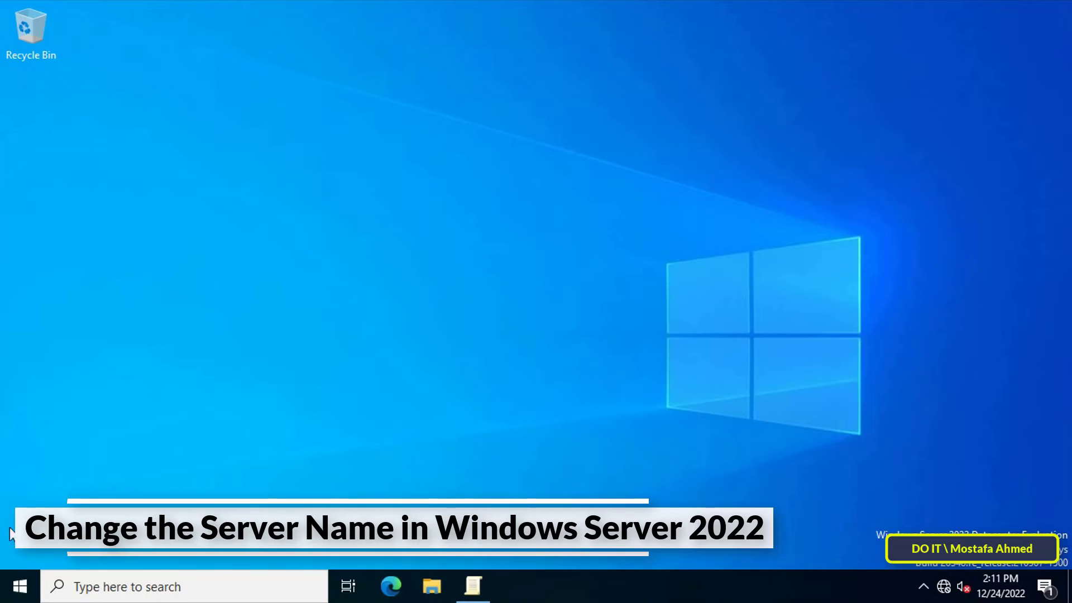
# - Switch to Server Manager and show the Local Server properties
pyautogui.click(20, 586)
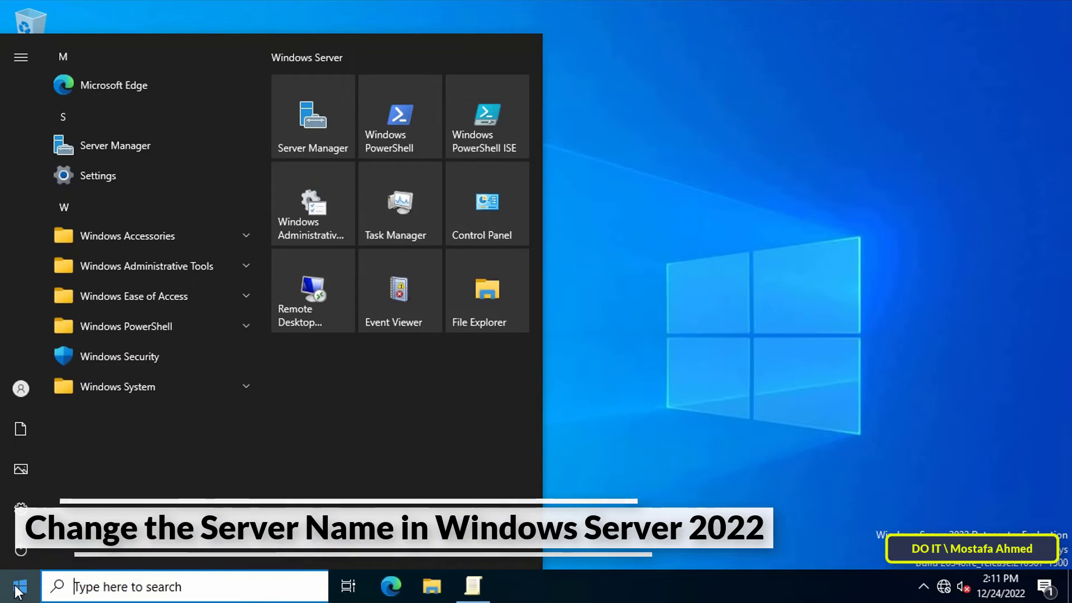
pyautogui.click(315, 152)
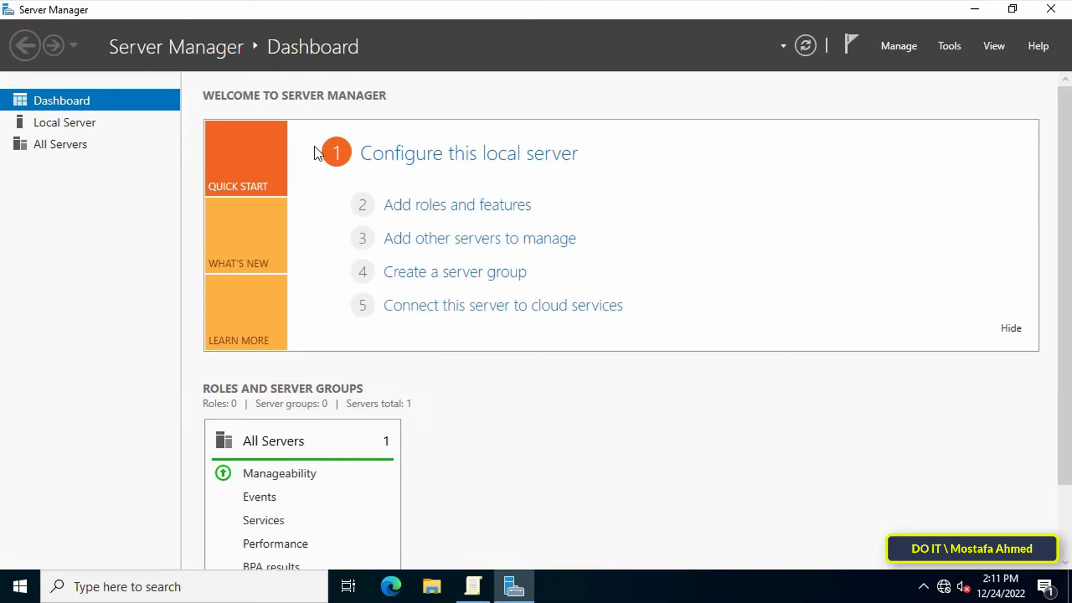
pyautogui.click(83, 126)
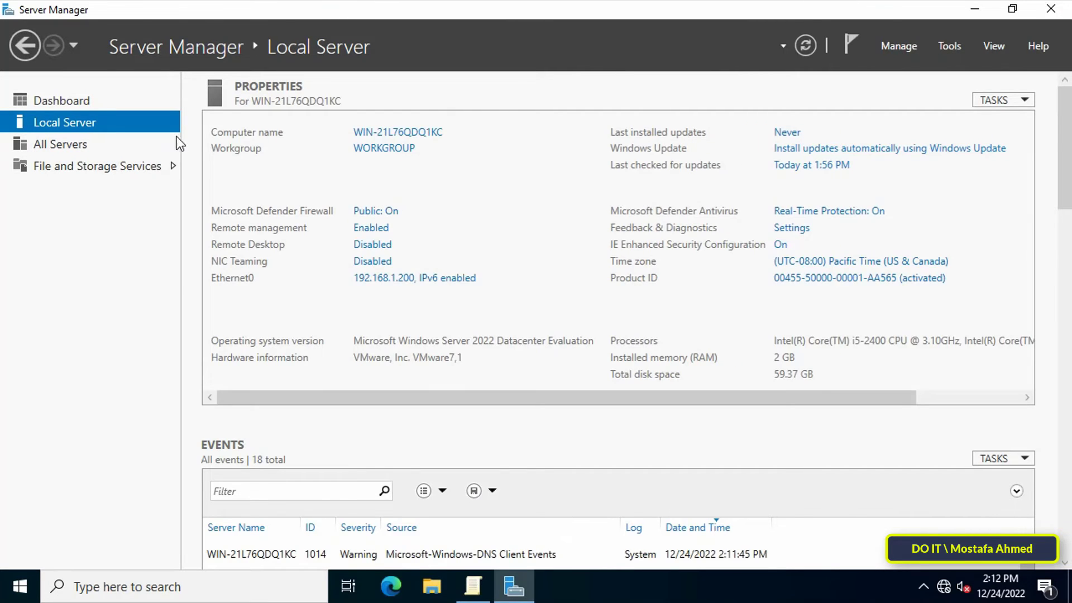
# - Change the computer name to Server2022 in System Properties and restart the server immediately to apply it
pyautogui.click(360, 133)
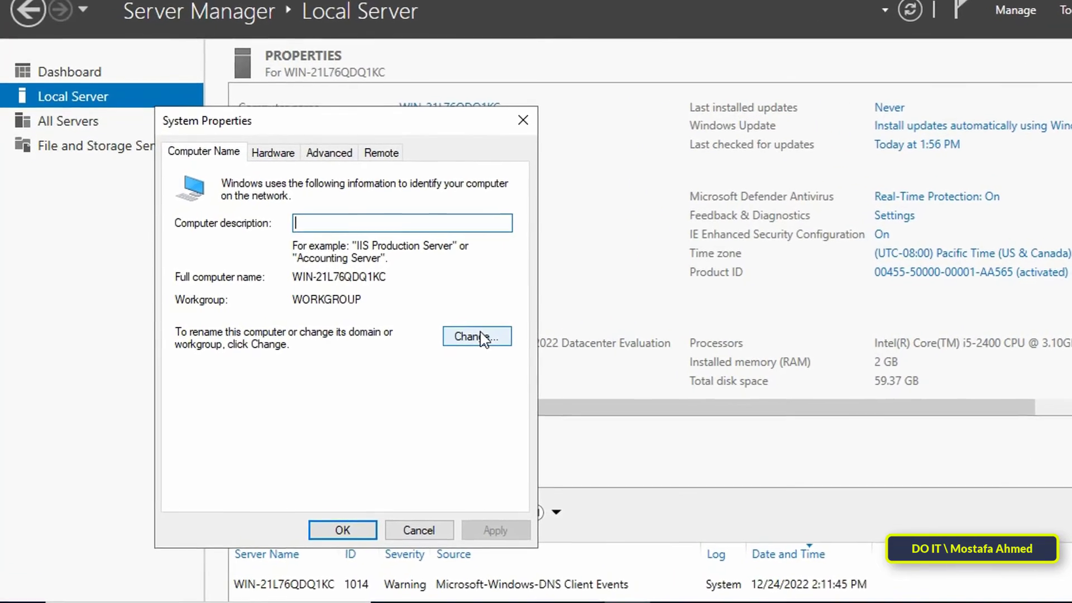
pyautogui.click(469, 336)
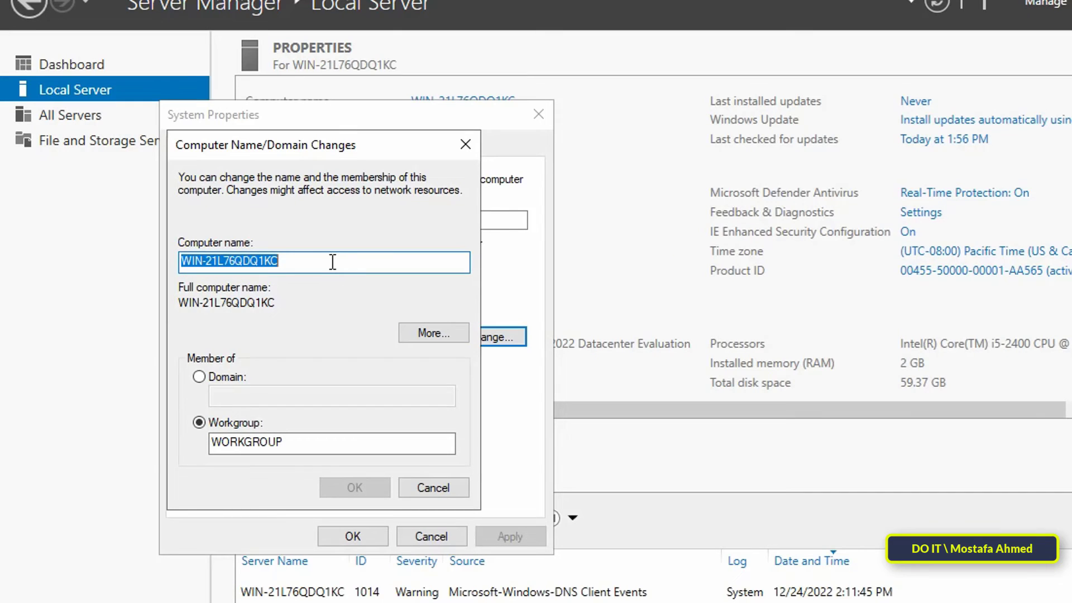
pyautogui.write('Serv')
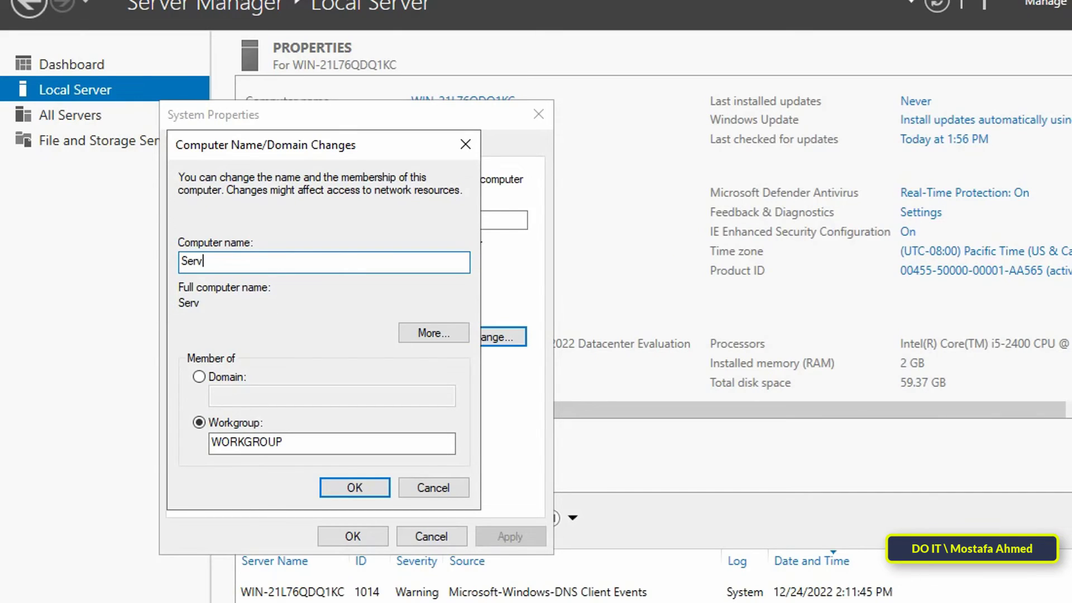
pyautogui.write('er2022')
pyautogui.click(365, 490)
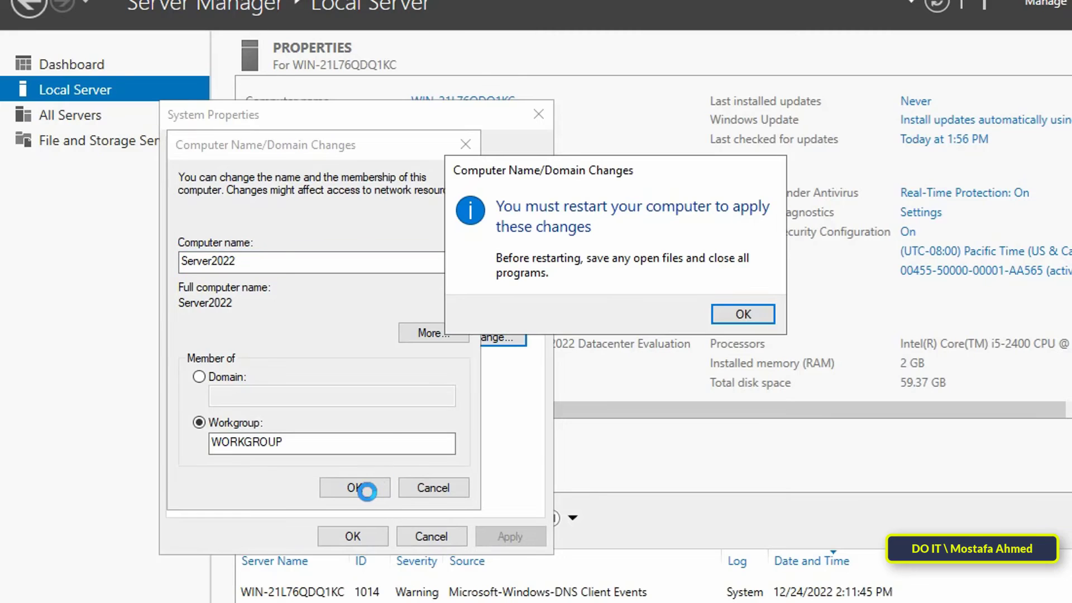
pyautogui.click(726, 314)
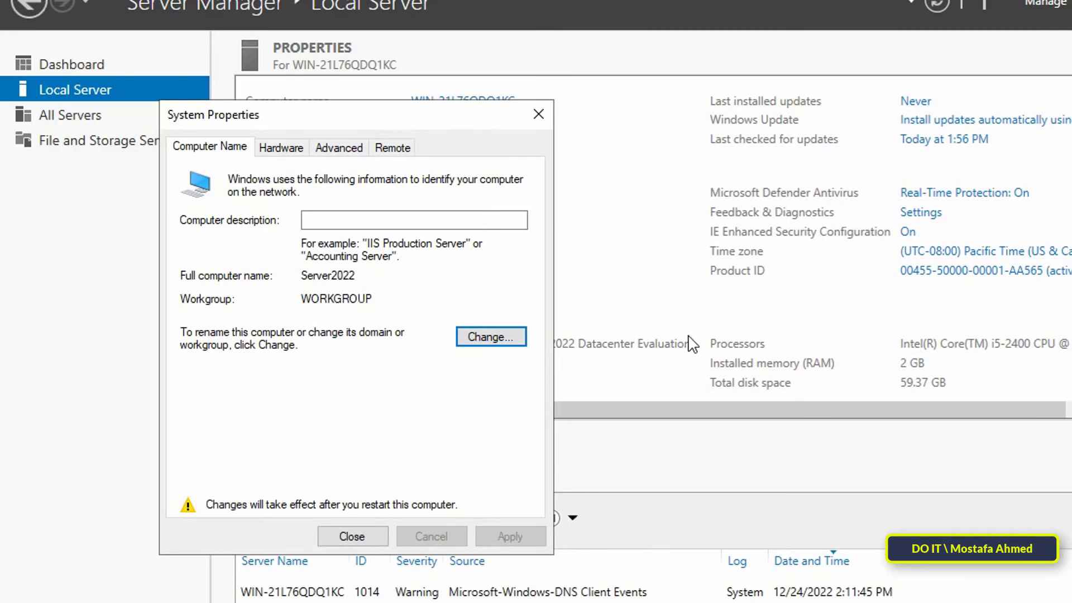
pyautogui.click(367, 539)
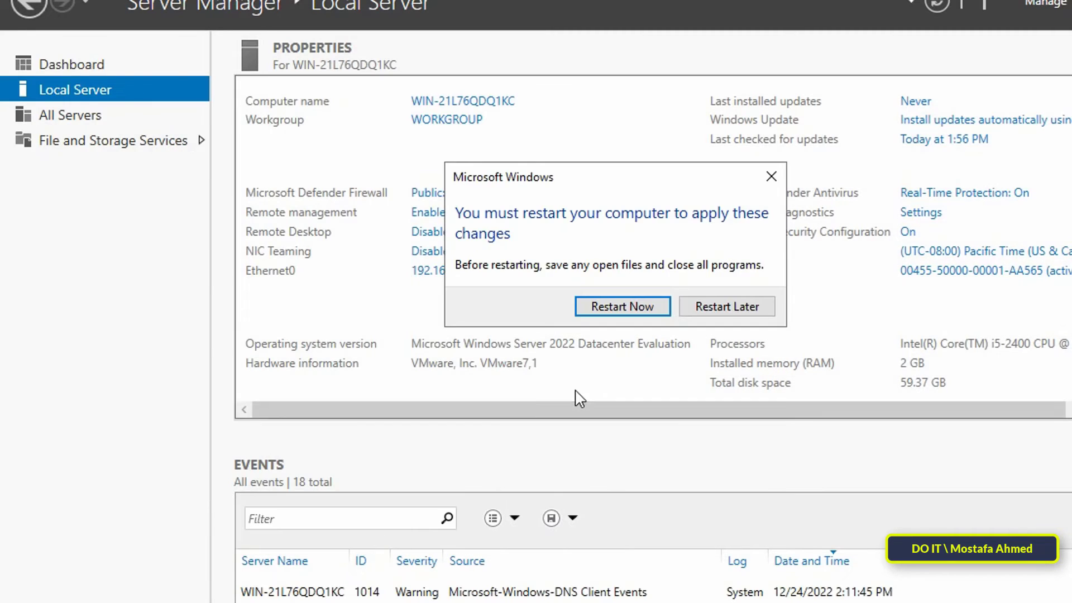
pyautogui.click(652, 312)
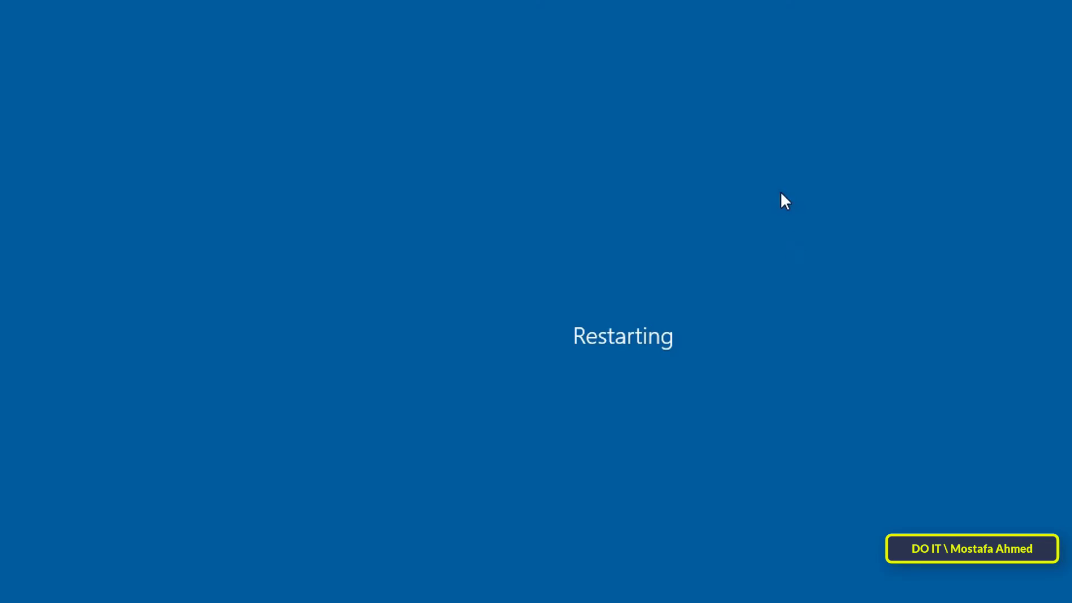